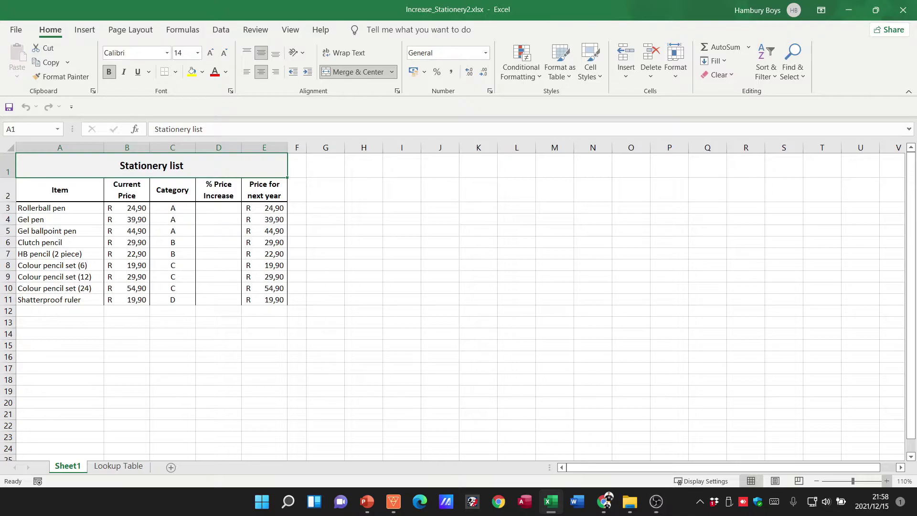
Step: Enlarge the Sheet1 view to 150% and select the Rollerball pen's % Price Increase cell, D3
click(887, 481)
click(886, 481)
click(886, 482)
click(887, 481)
click(886, 481)
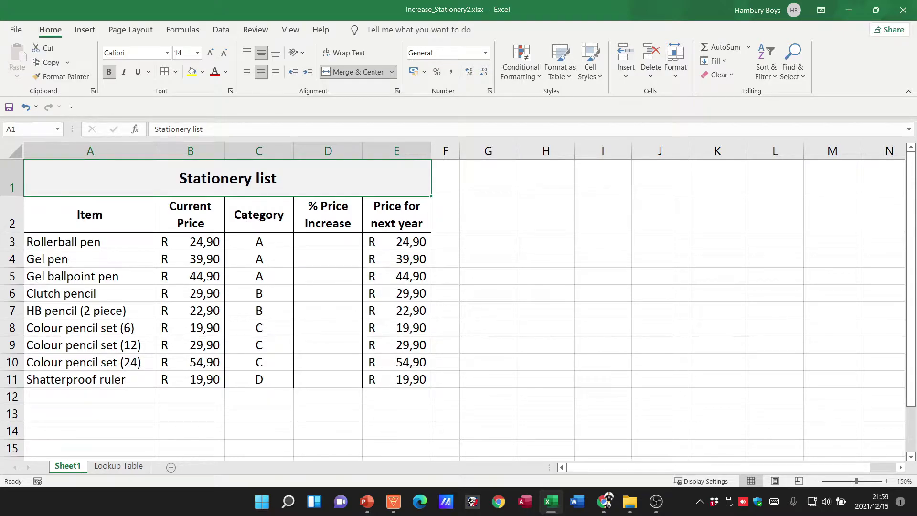
click(327, 241)
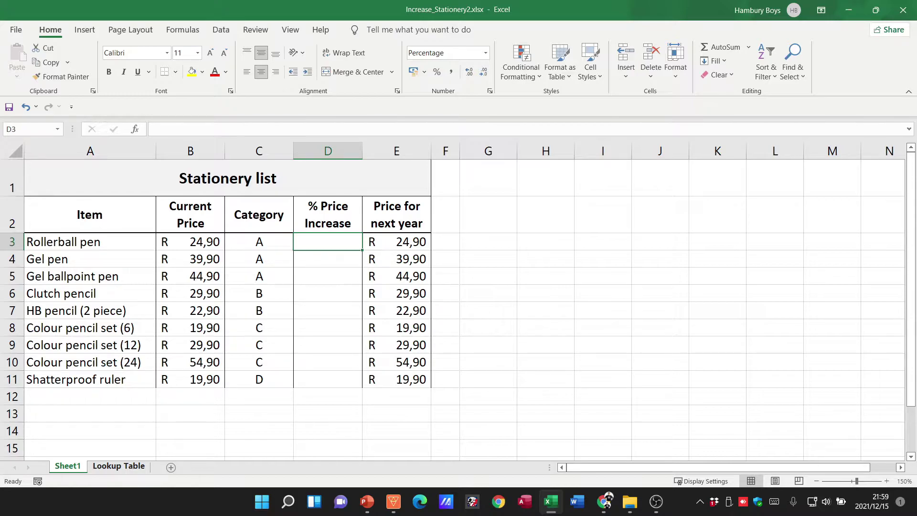
Step: Open the Lookup Table sheet, enlarge it to 160% and examine how its categories and percentage increases are laid out horizontally
click(119, 466)
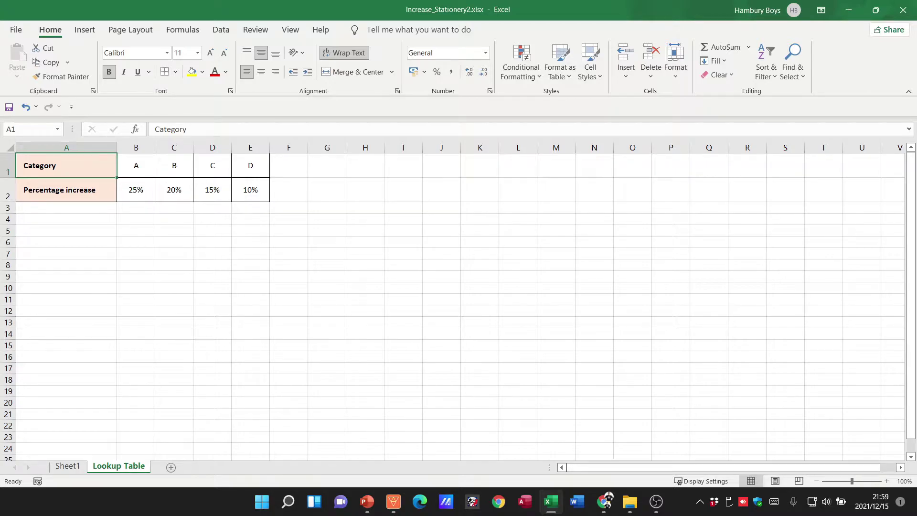
click(886, 481)
click(887, 481)
click(887, 481)
click(887, 481)
click(886, 482)
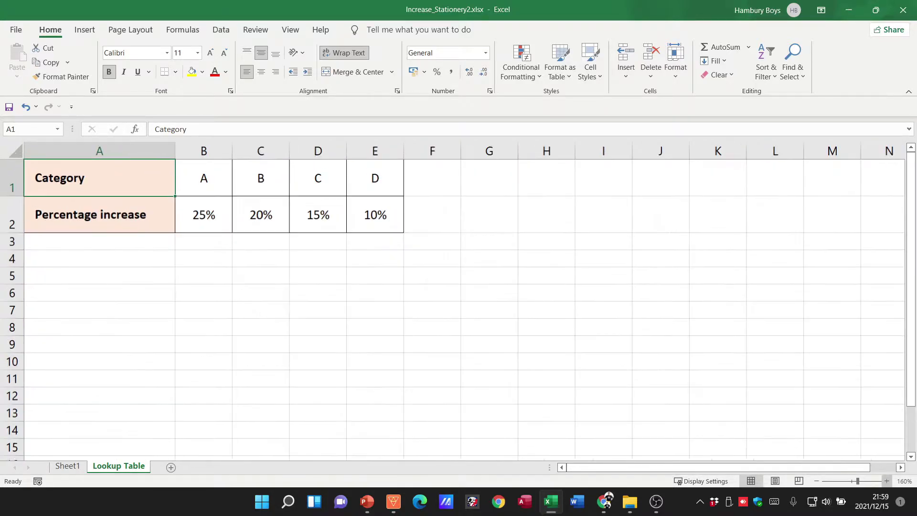
click(886, 482)
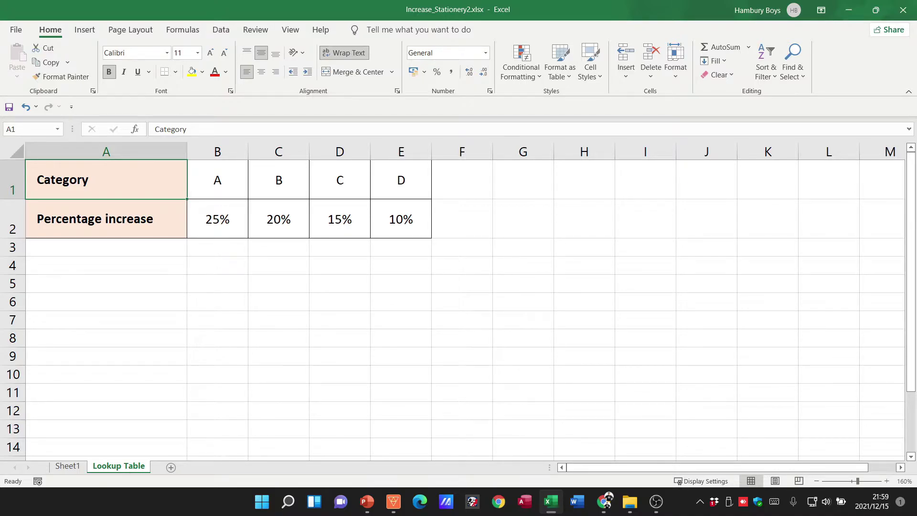
click(523, 218)
click(583, 218)
click(645, 219)
click(706, 218)
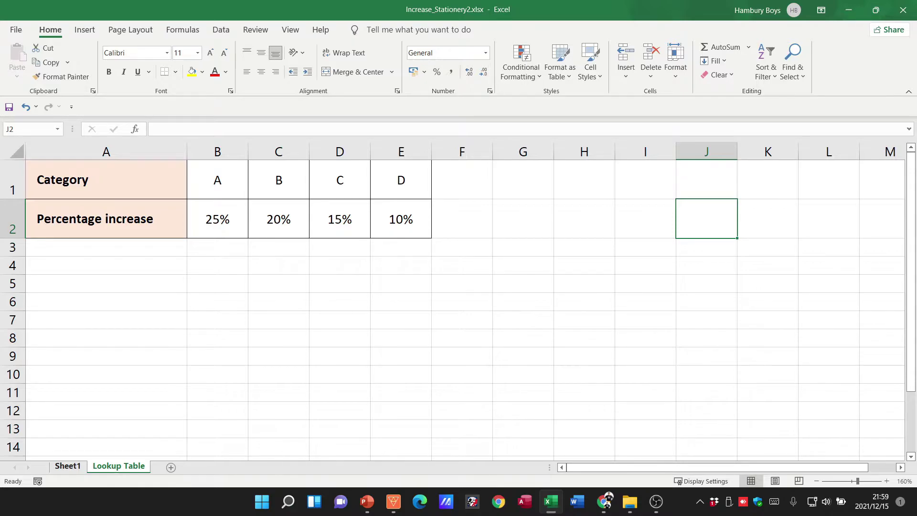
click(68, 466)
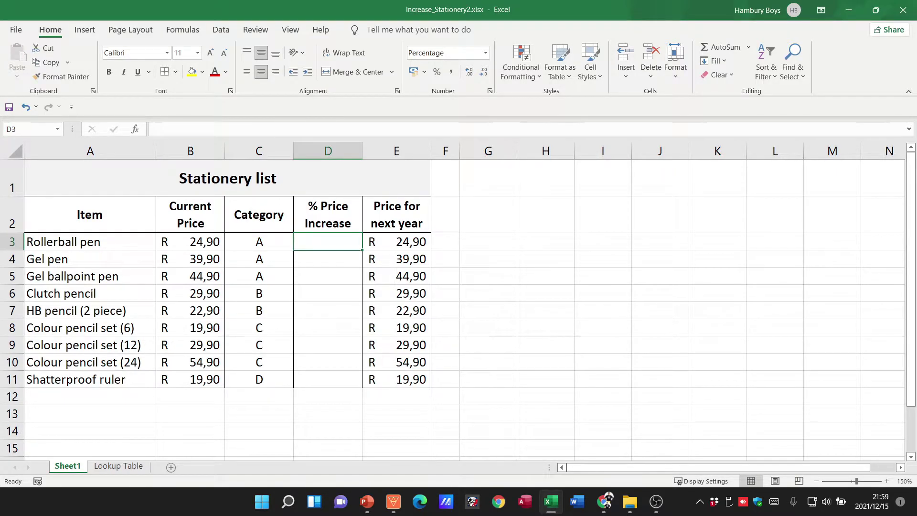
click(182, 30)
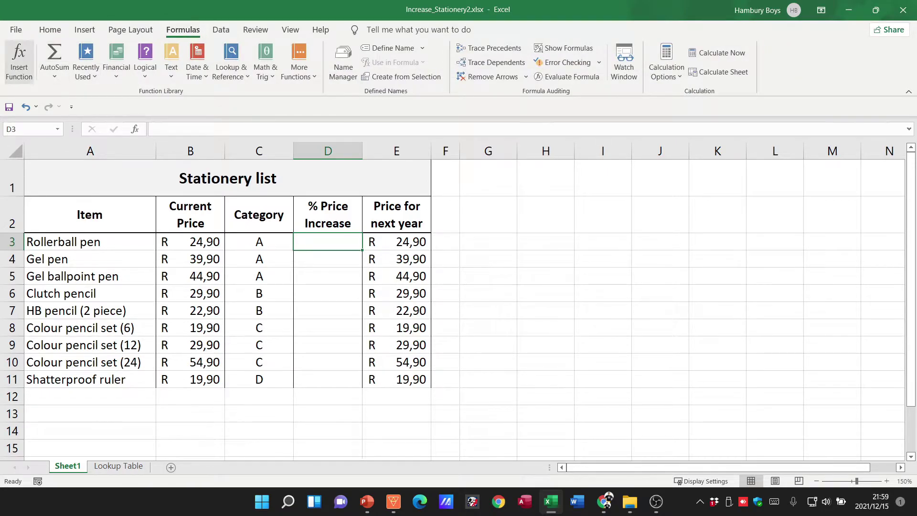
click(19, 59)
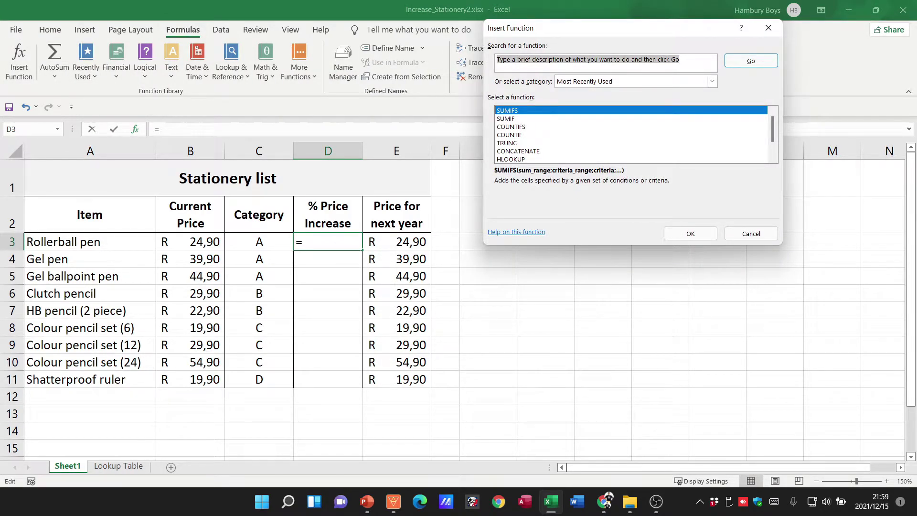
text(HLOOKUP)
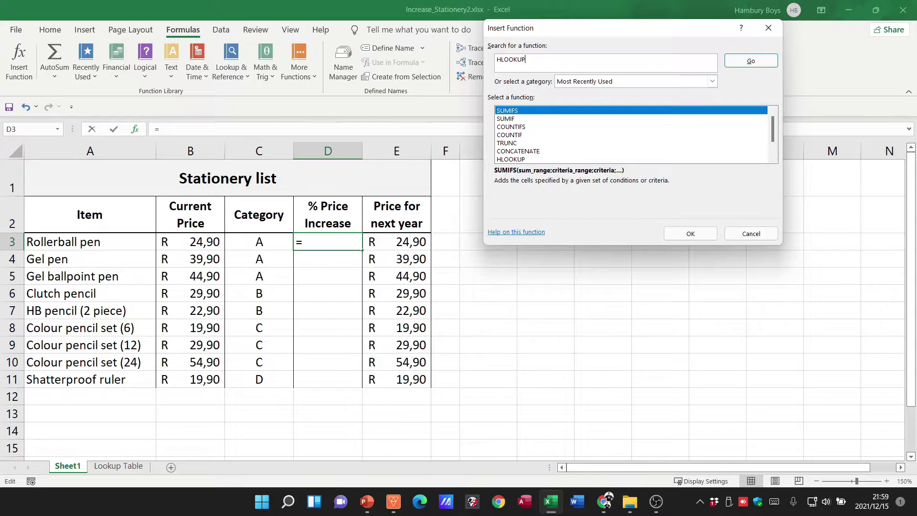
key(Return)
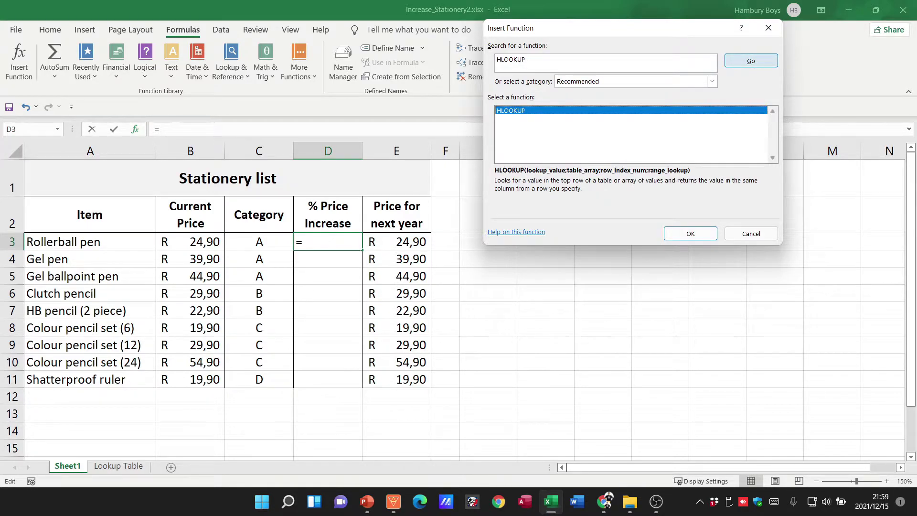
click(691, 233)
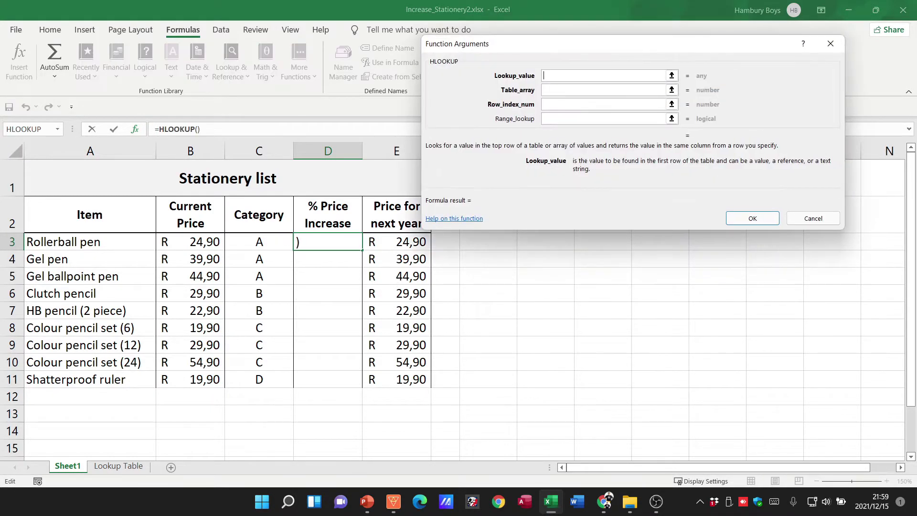
drag(566, 42, 609, 197)
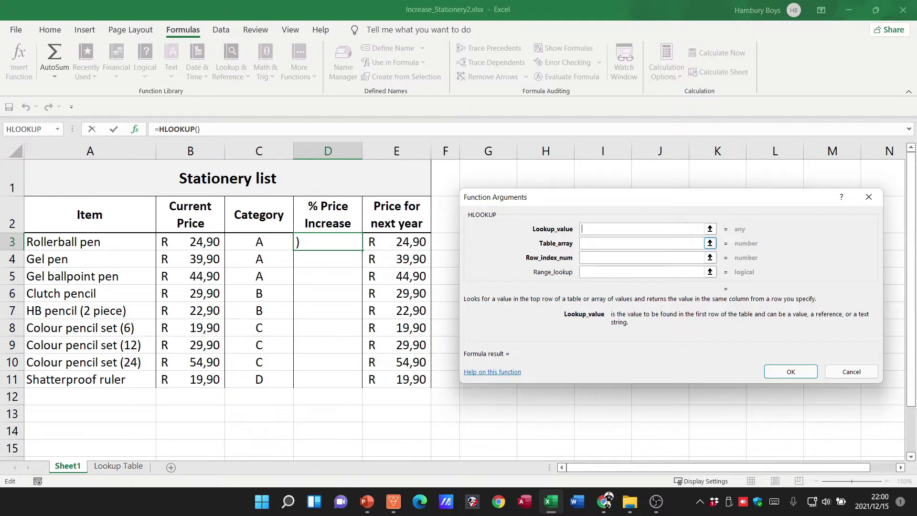
click(851, 372)
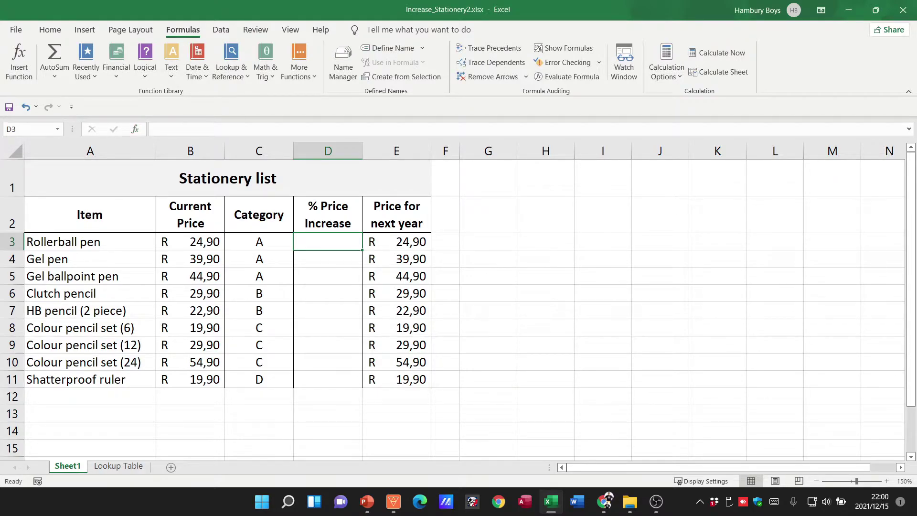
Step: Compare the Rollerball pen's category on Sheet1 with the category and percentage rows on the Lookup Table sheet
drag(90, 241, 427, 242)
click(118, 466)
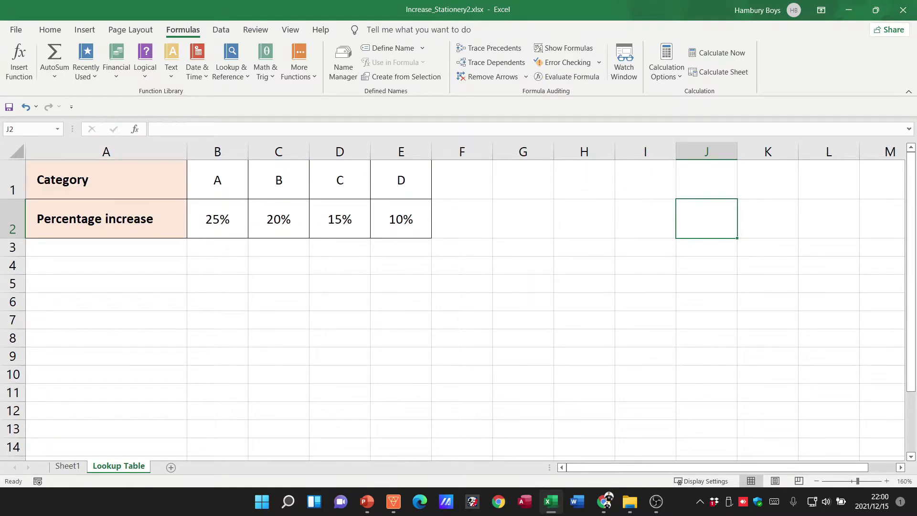
click(67, 465)
click(259, 310)
click(259, 242)
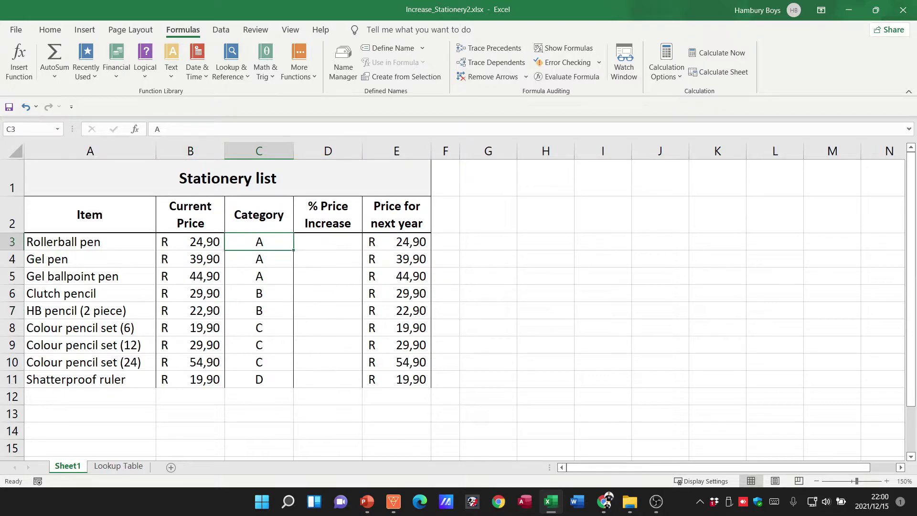
click(118, 466)
drag(218, 180, 401, 180)
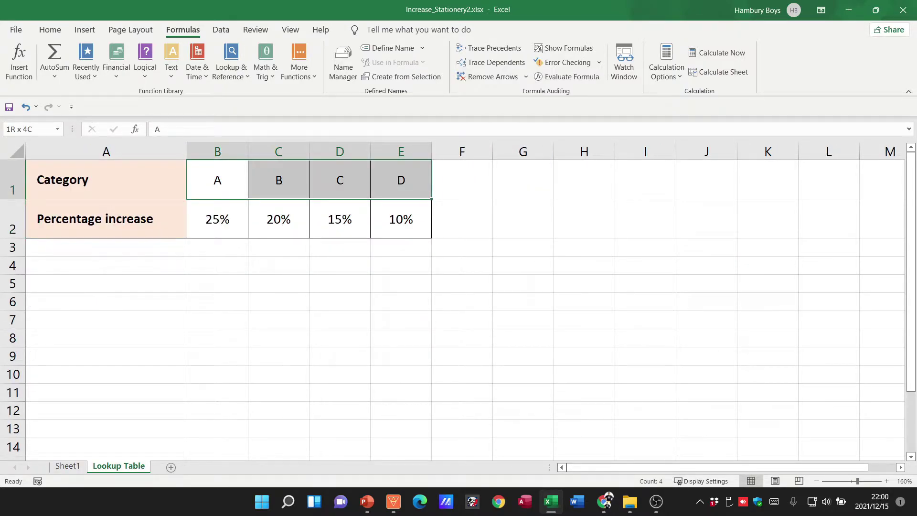
click(67, 466)
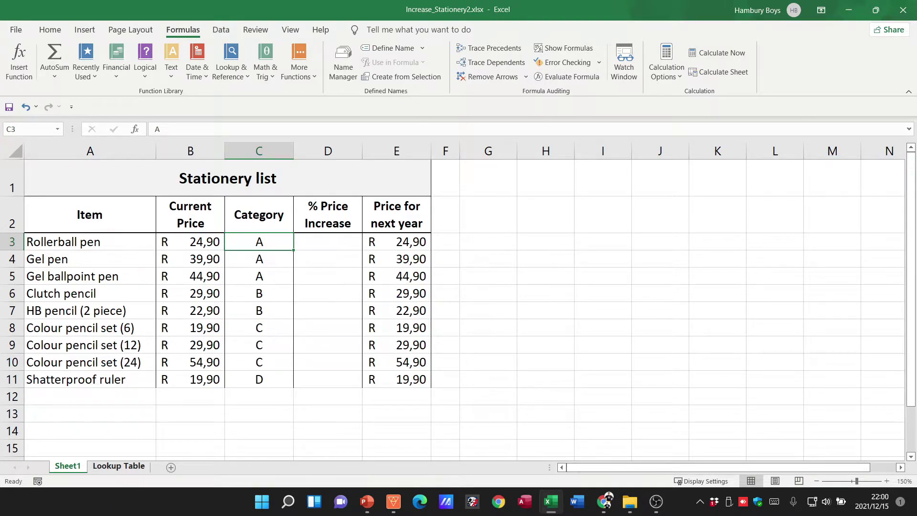
key(ctrl+Page_Down)
click(217, 219)
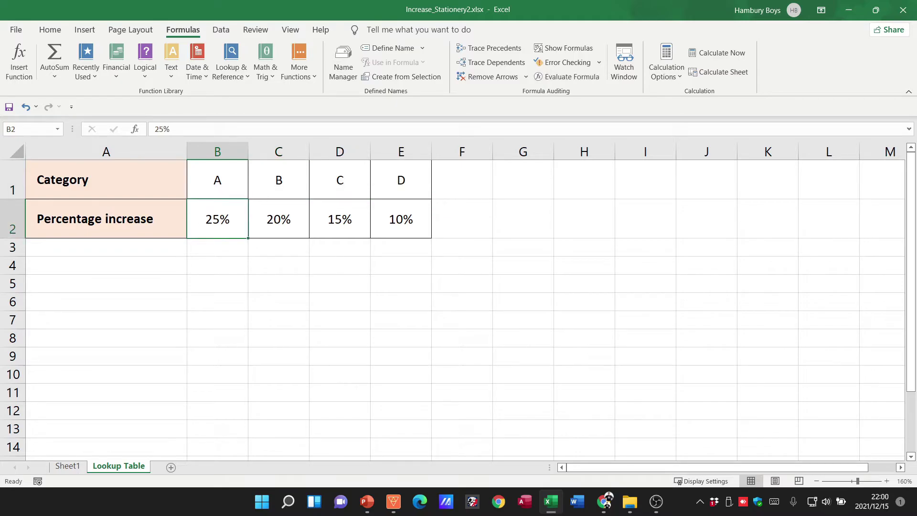
click(67, 466)
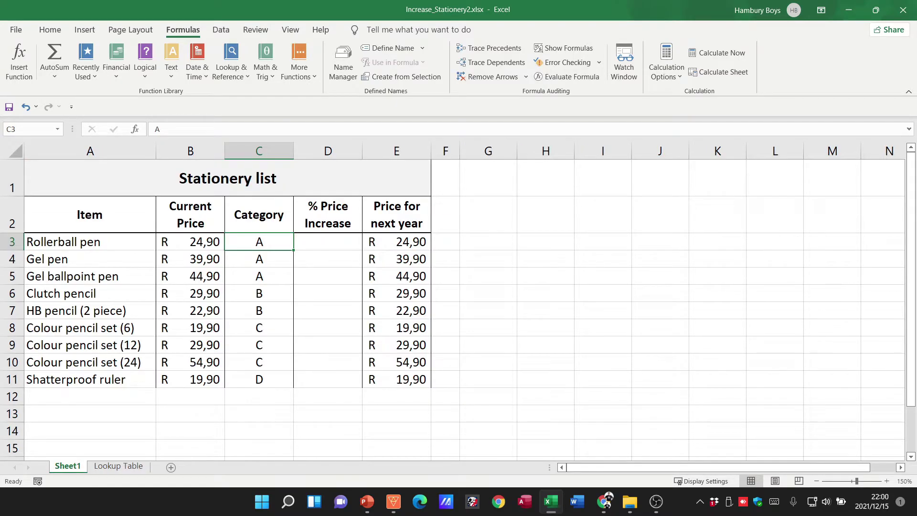
Step: Start an HLOOKUP function in cell D3 of Sheet1 with C3 as the lookup value
click(327, 242)
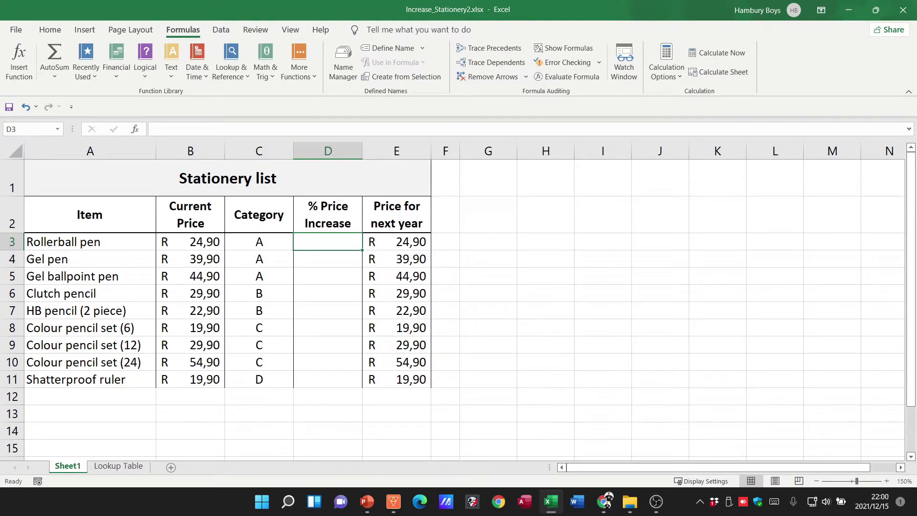
click(18, 62)
click(729, 387)
drag(563, 204, 567, 151)
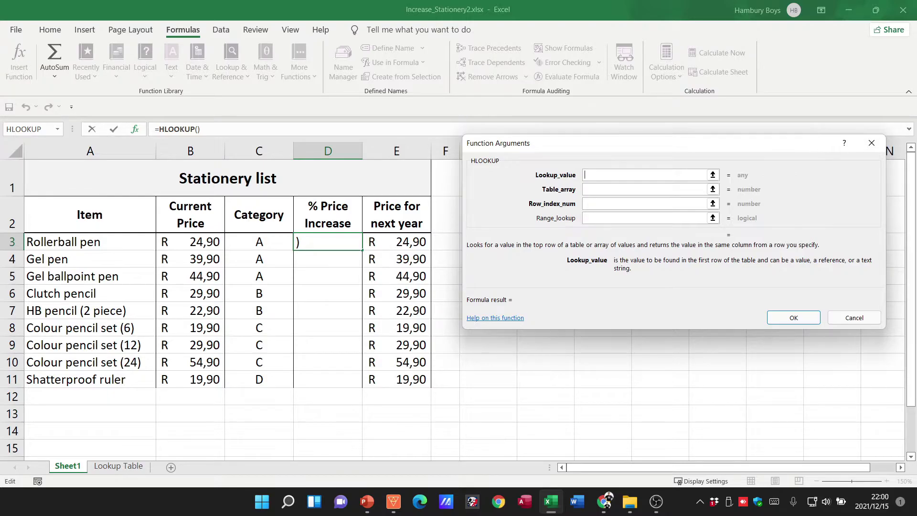
click(259, 241)
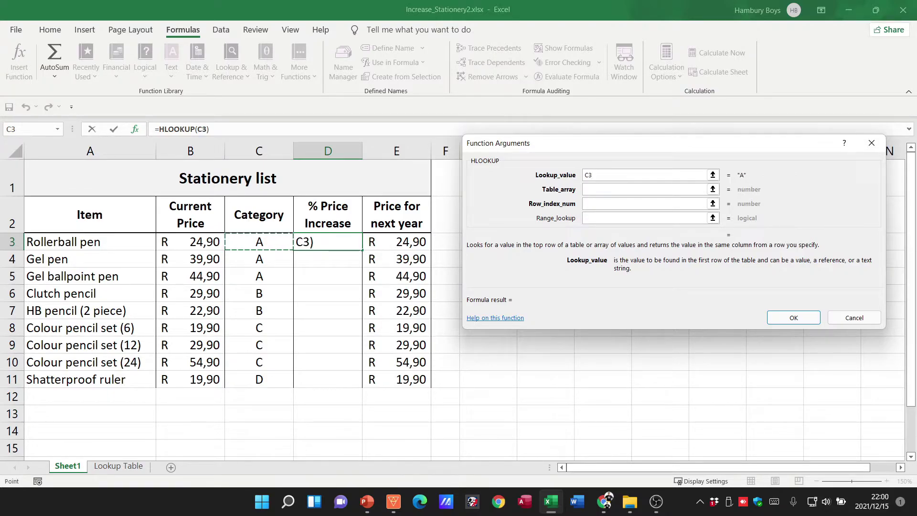
key(Tab)
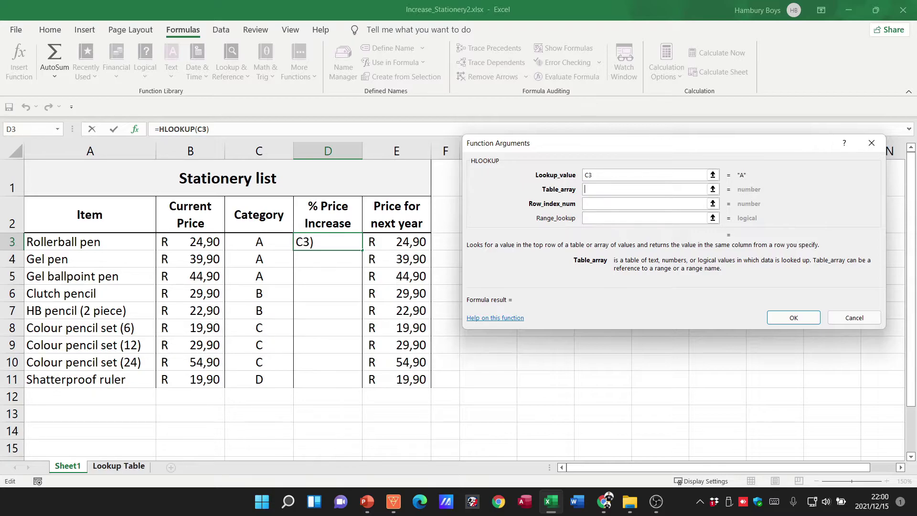
Step: Set the HLOOKUP table array to B1:E2 on the Lookup Table sheet
click(118, 466)
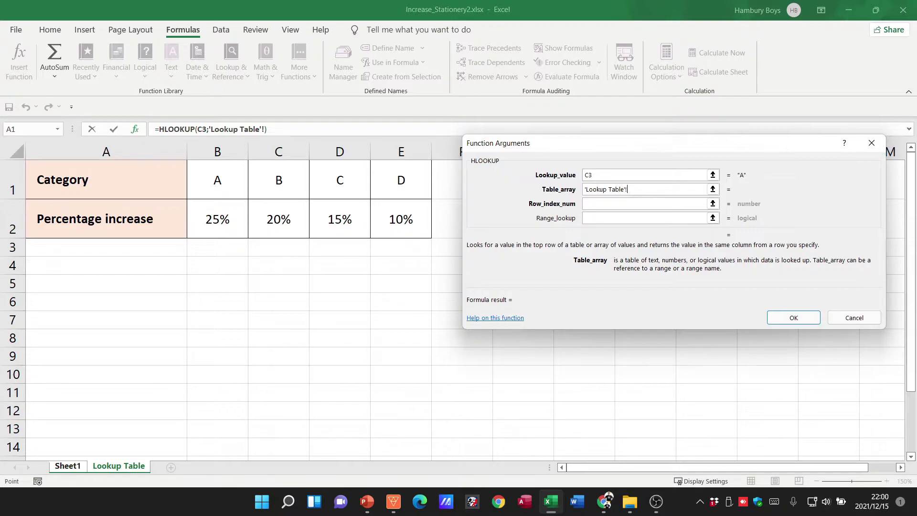
drag(239, 179, 429, 235)
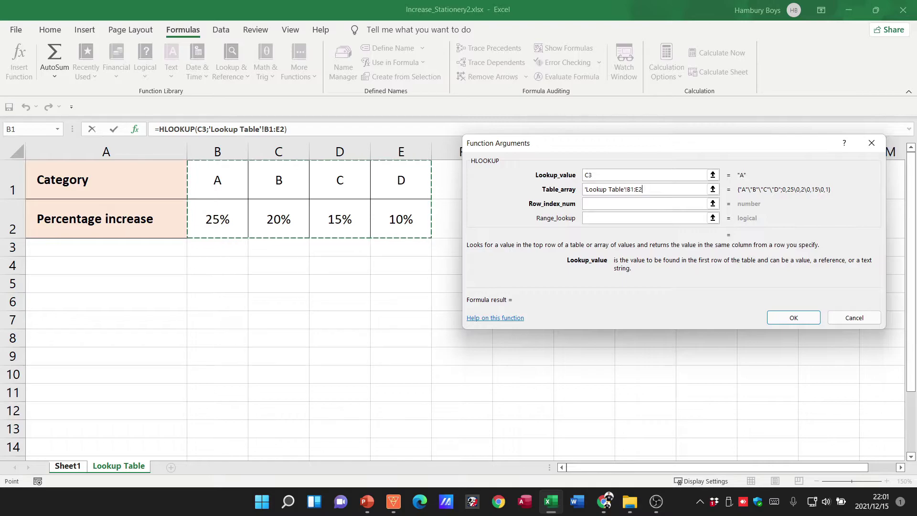
click(644, 203)
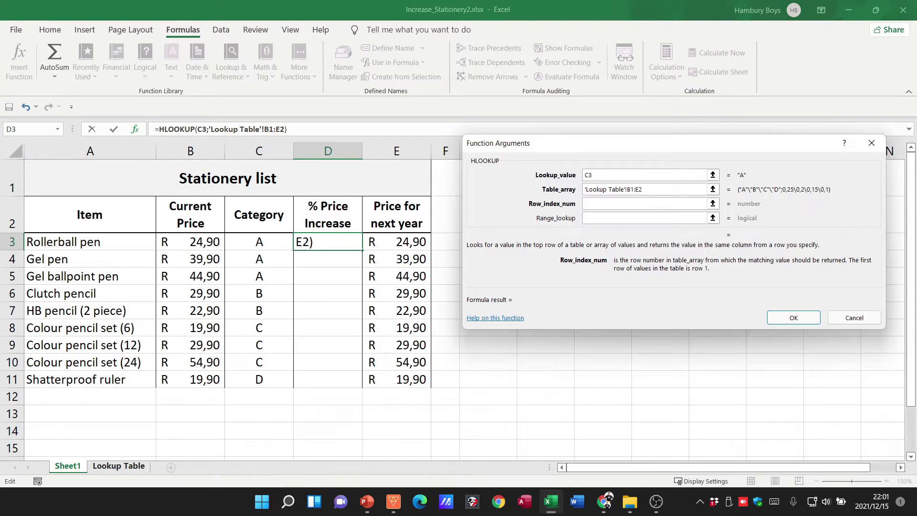
click(118, 466)
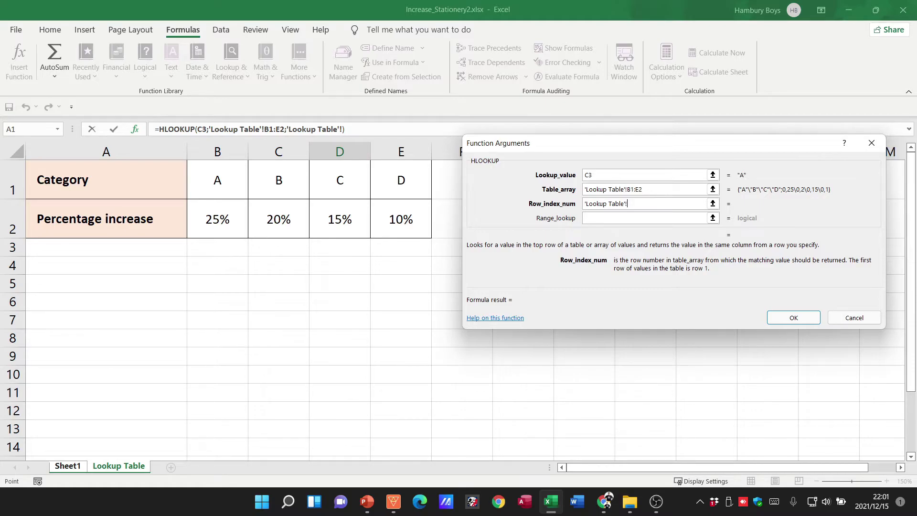
text(2)
key(Tab)
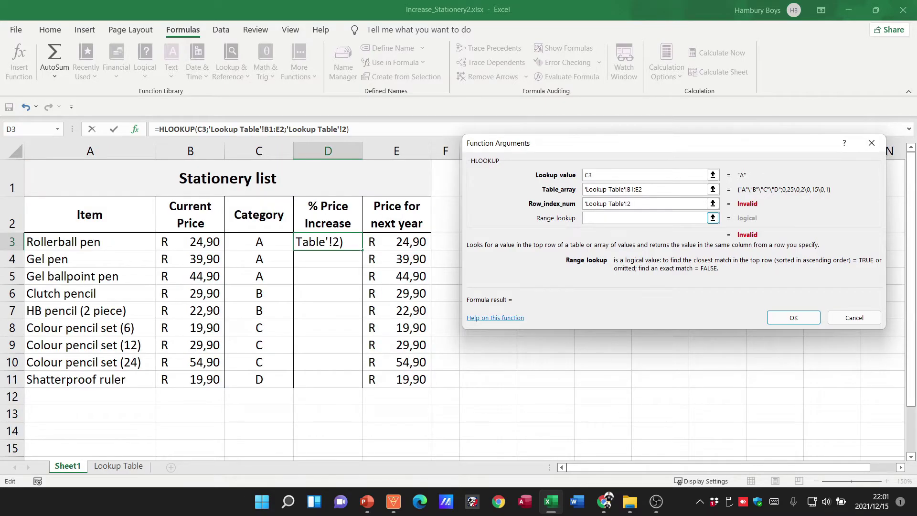
click(627, 204)
click(119, 466)
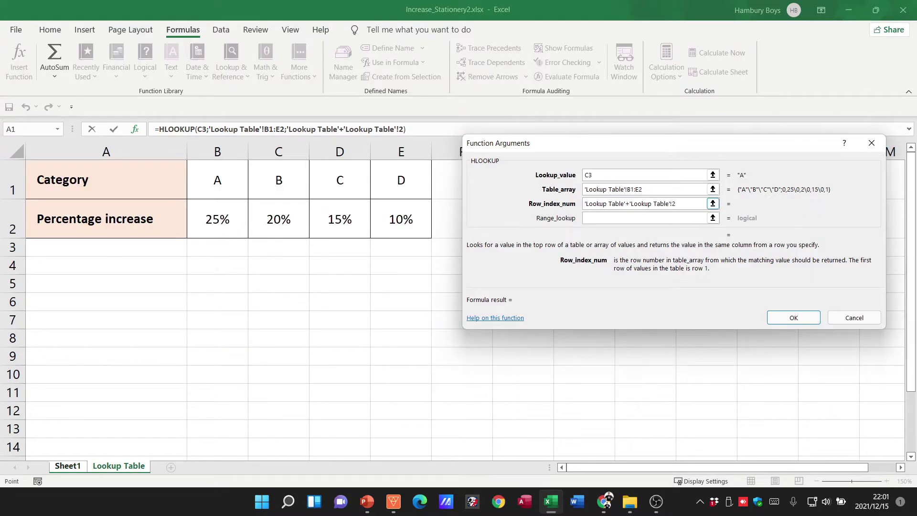
Step: Complete the HLOOKUP in D3 with row index number 2 and range lookup False
drag(676, 204, 584, 204)
text(2)
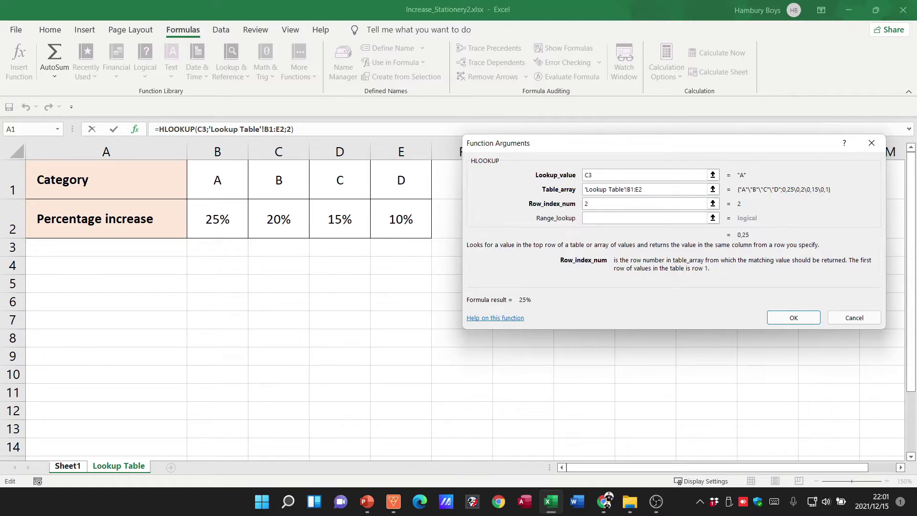
click(644, 218)
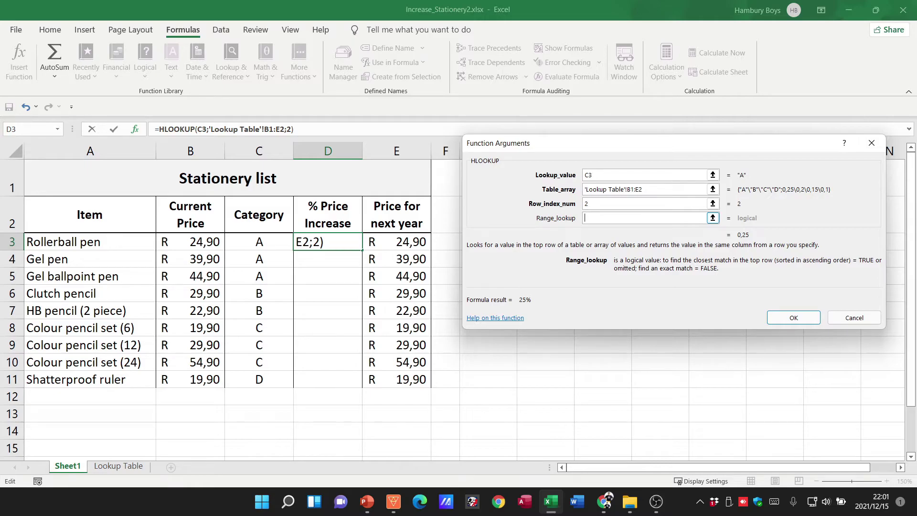
text(False)
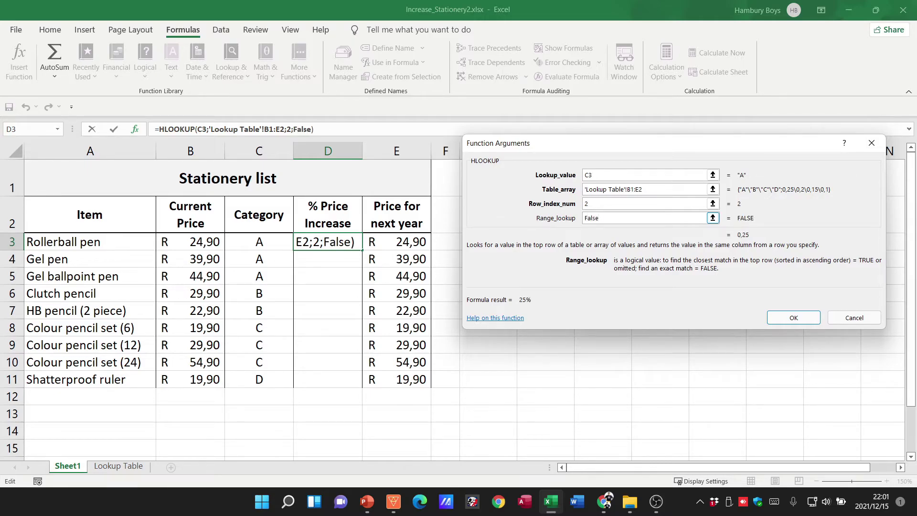
click(793, 317)
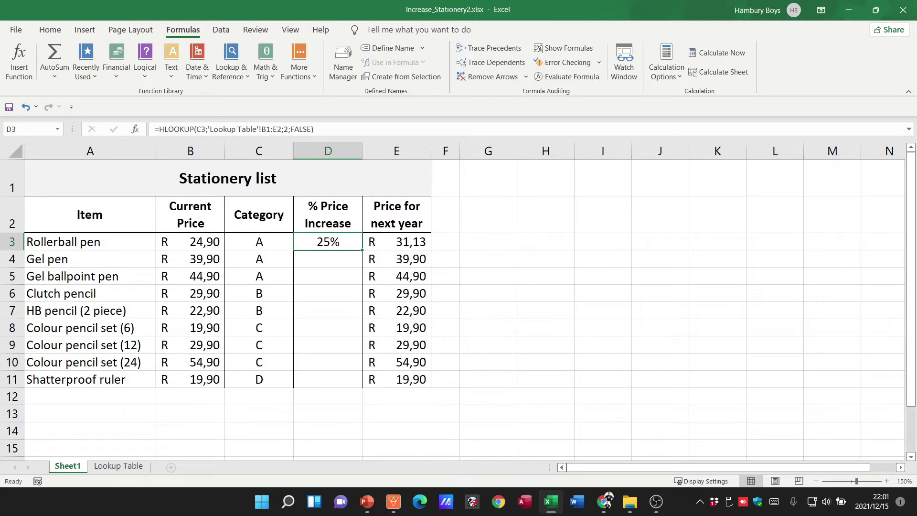
Step: Fill the HLOOKUP formula from D3 down the % Price Increase column to D11
drag(362, 250, 355, 384)
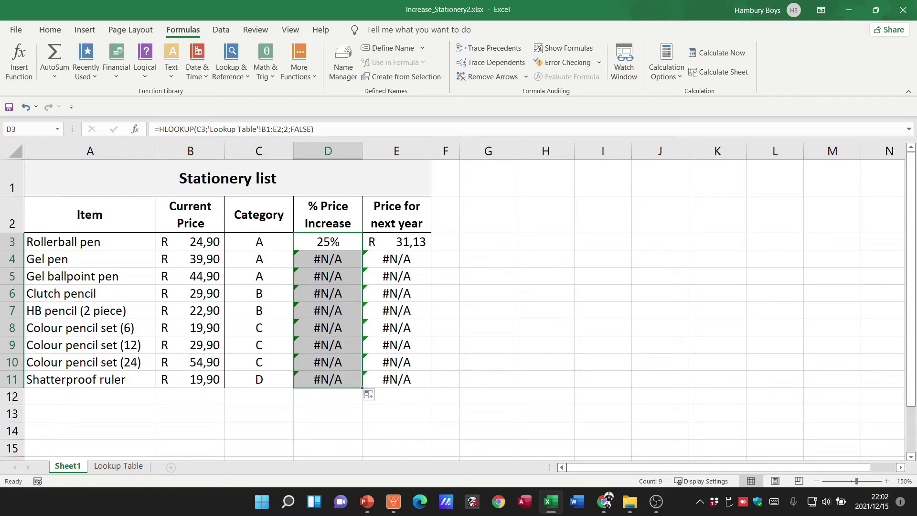
Step: Compare the HLOOKUP table references in D3 and D4 against the Lookup Table sheet, and undo the fill down the % Price Increase column
click(328, 242)
click(328, 259)
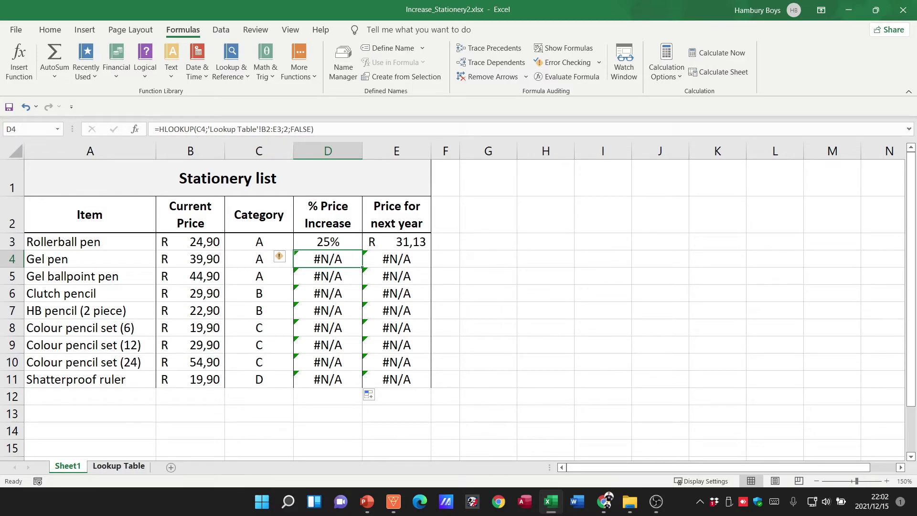
click(118, 465)
click(68, 466)
key(ctrl+z)
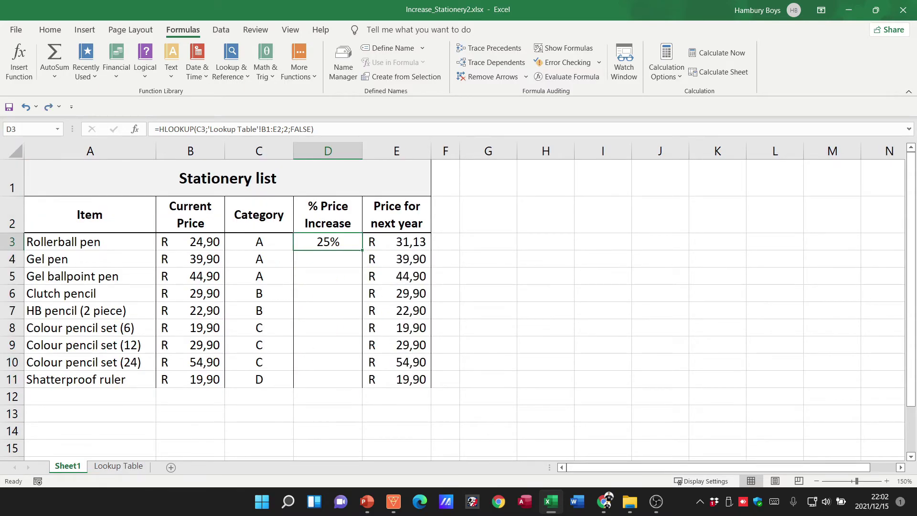
Step: Start an HLOOKUP function in cell D8 of Sheet1 with C8 as the lookup value
click(328, 259)
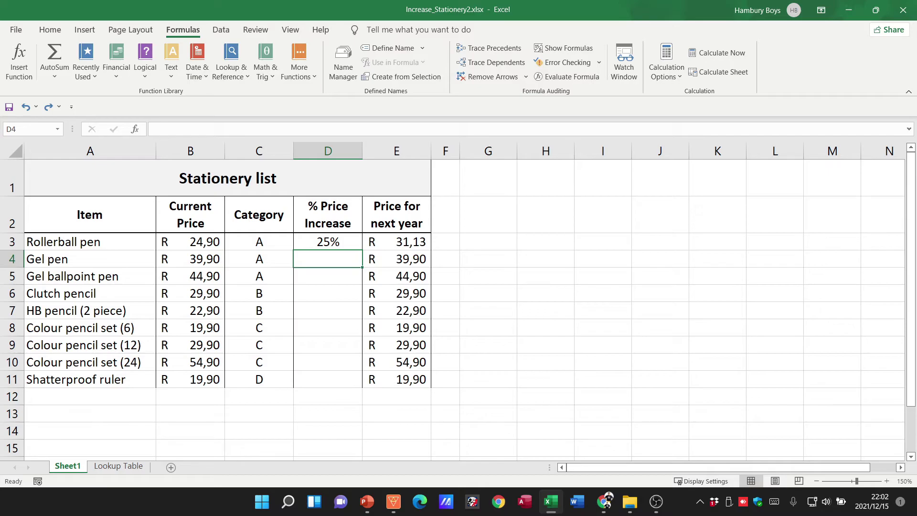
click(327, 328)
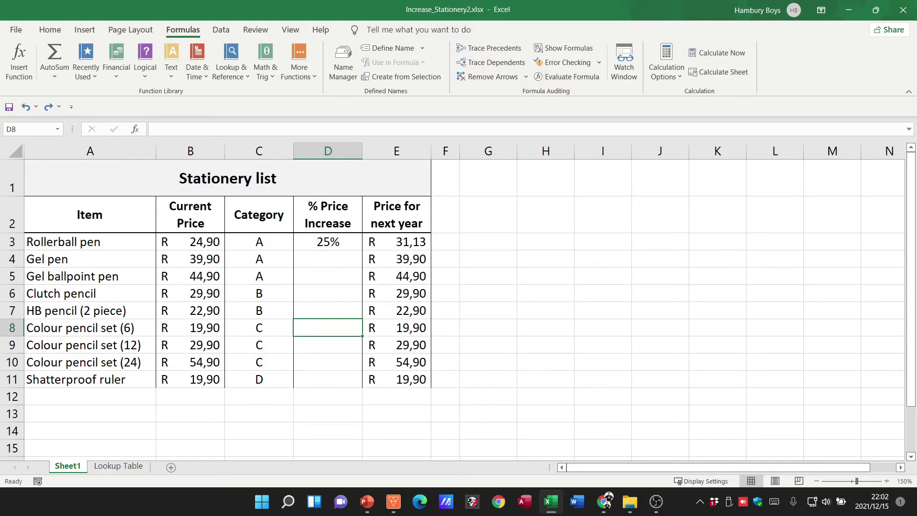
click(19, 61)
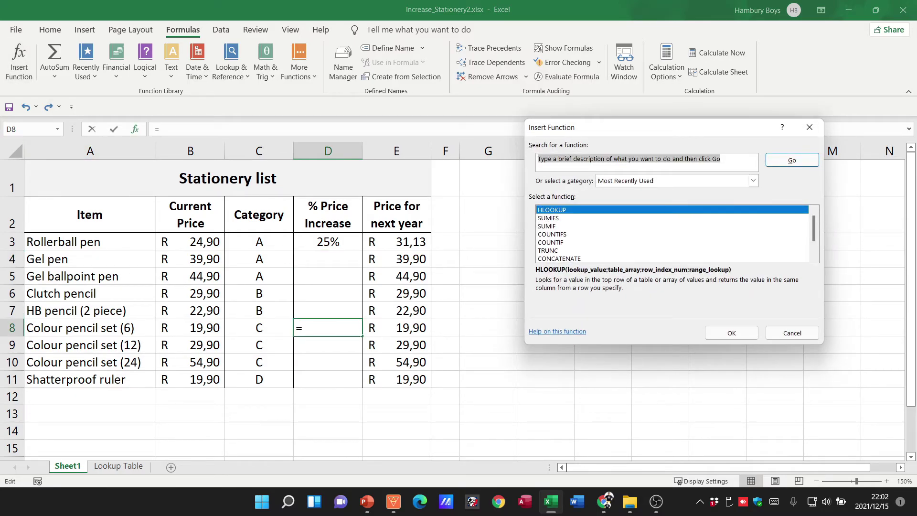
click(731, 333)
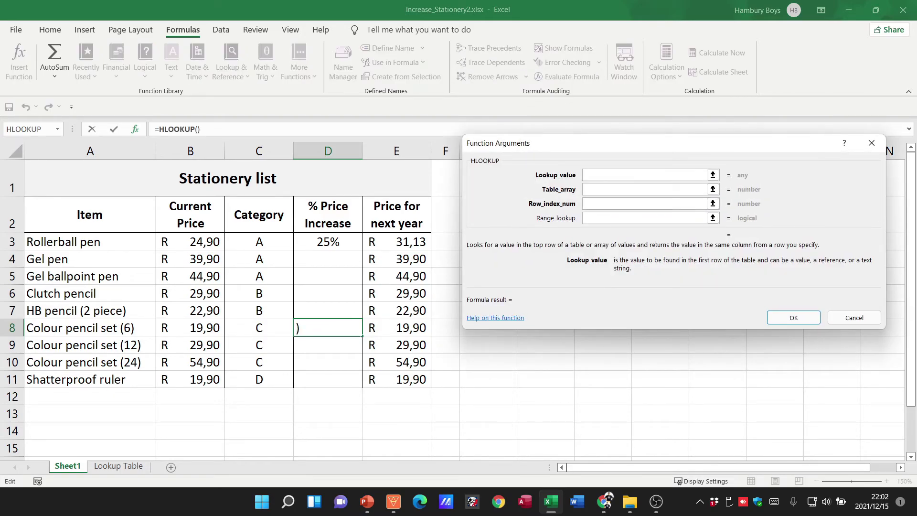
click(259, 328)
key(Tab)
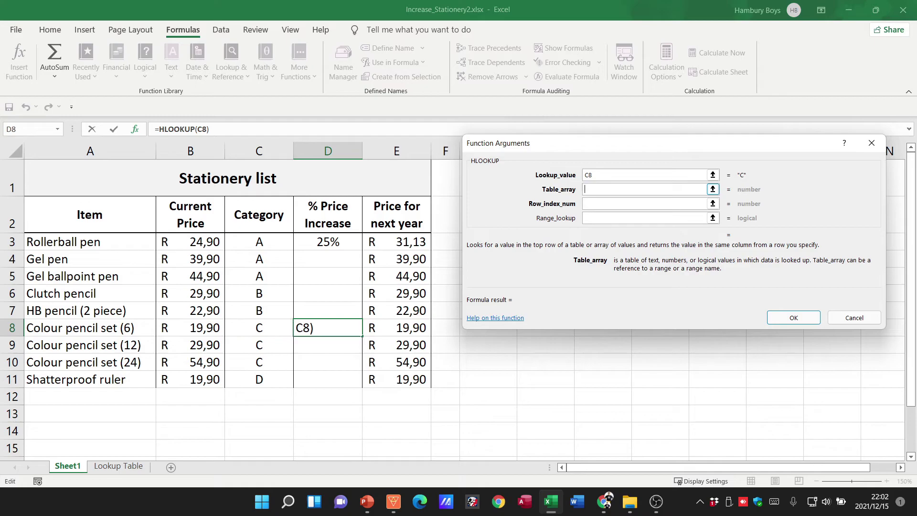
Step: Set the table array of the D8 HLOOKUP to B1:E2 on the Lookup Table sheet
click(118, 466)
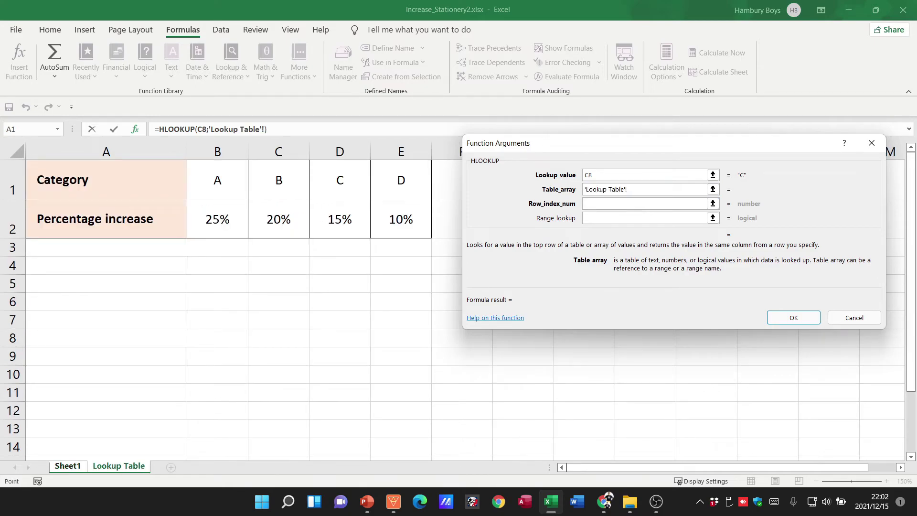
drag(217, 180, 411, 225)
key(Tab)
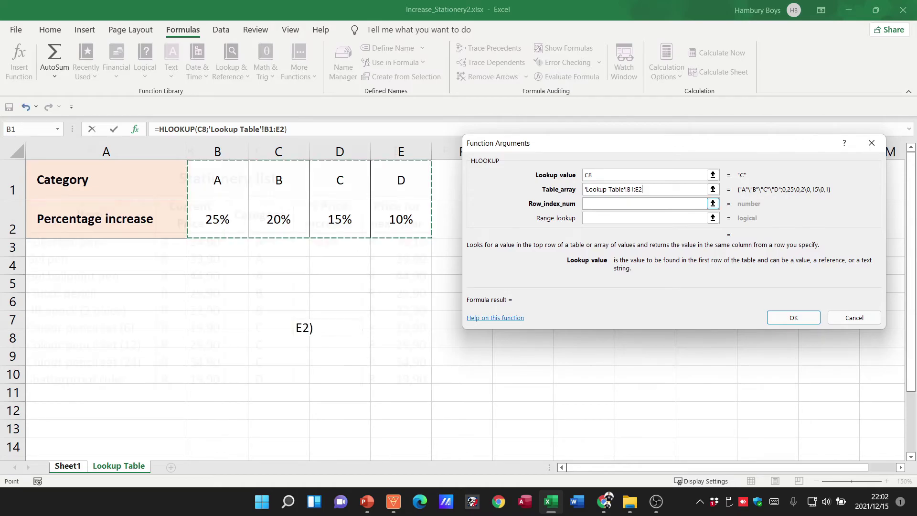
click(118, 466)
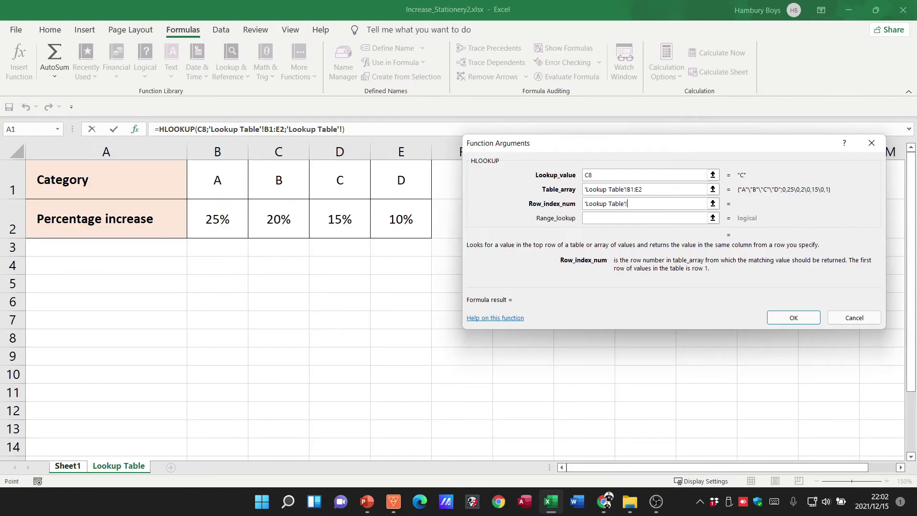
key(ctrl+shift+Left)
key(ctrl+shift+Left)
key(BackSpace)
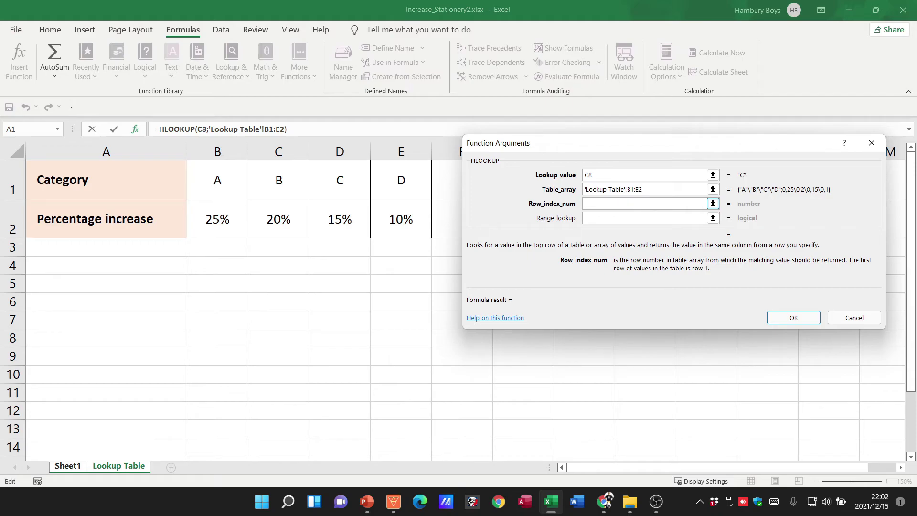
Step: Complete the HLOOKUP in D8 with row index number 2 and range lookup False
text(2)
click(586, 218)
text(False)
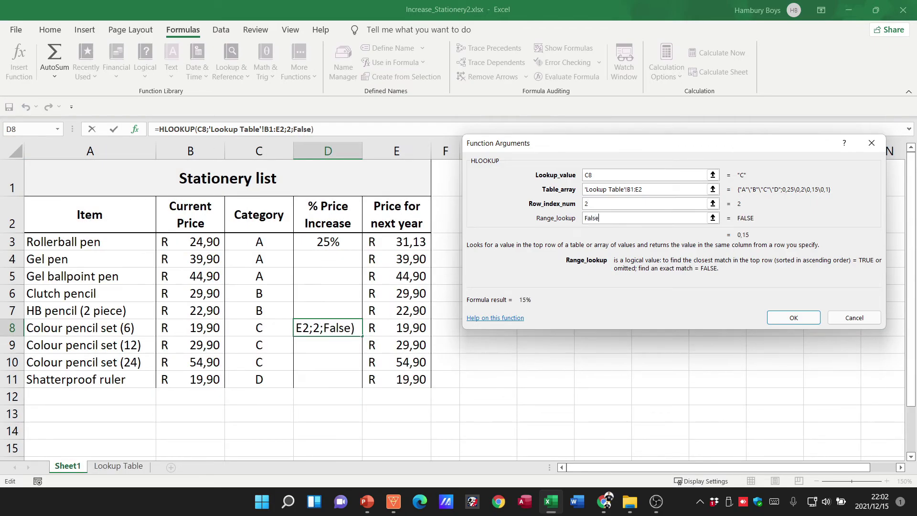
click(793, 318)
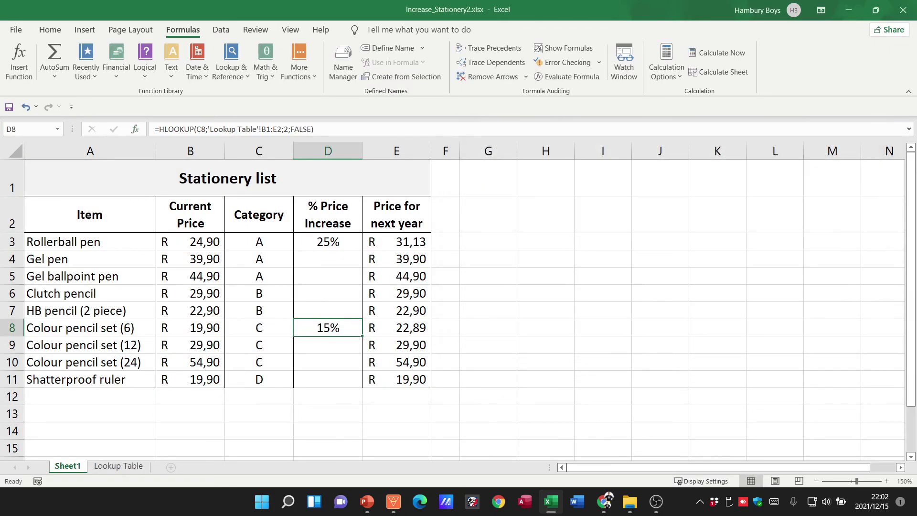